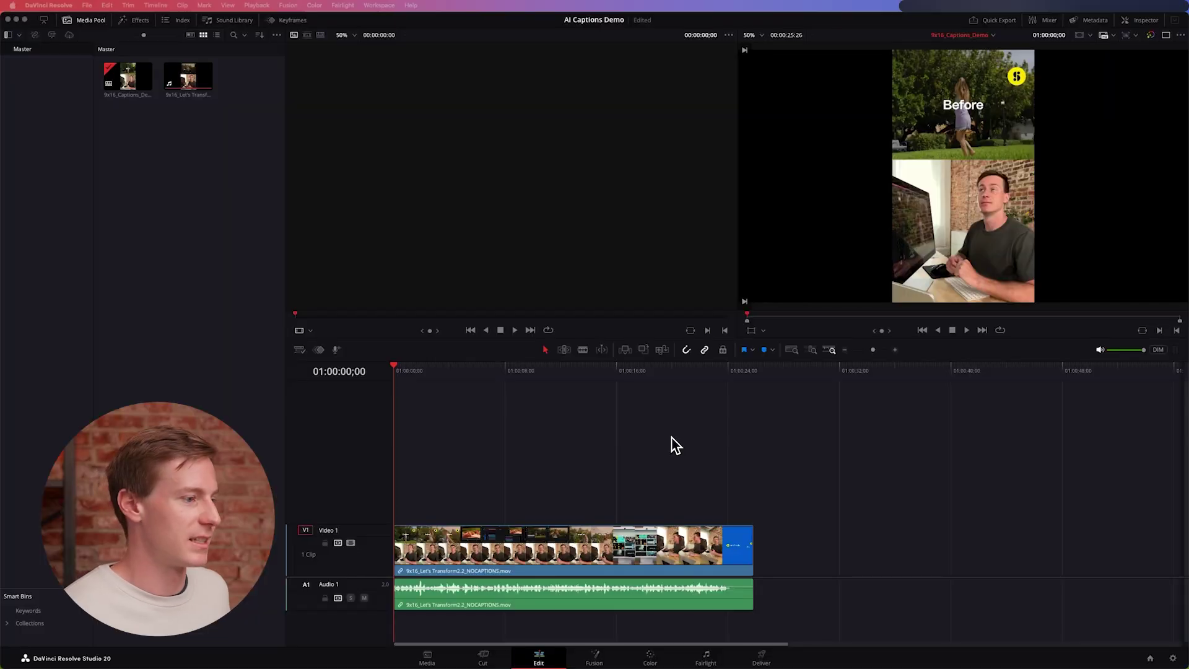
Preview the clip, then auto-create English single-line subtitles from audio, capped at 18 characters per line
left_click_drag(441, 372, 602, 355)
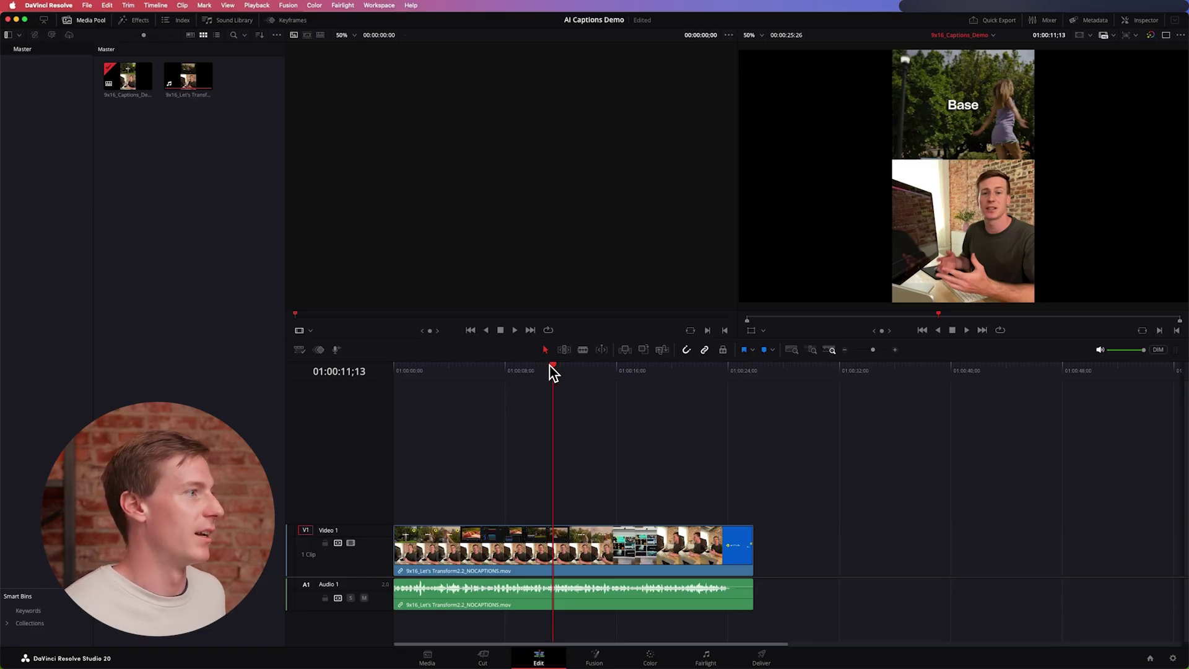
left_click(158, 5)
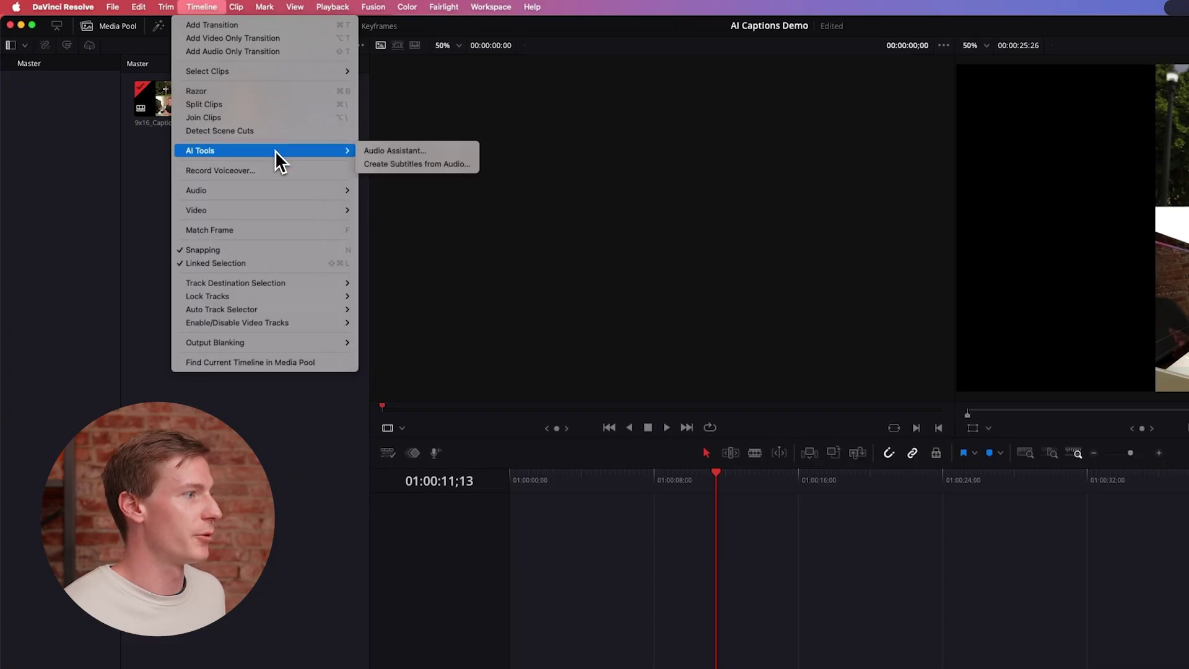
left_click(414, 165)
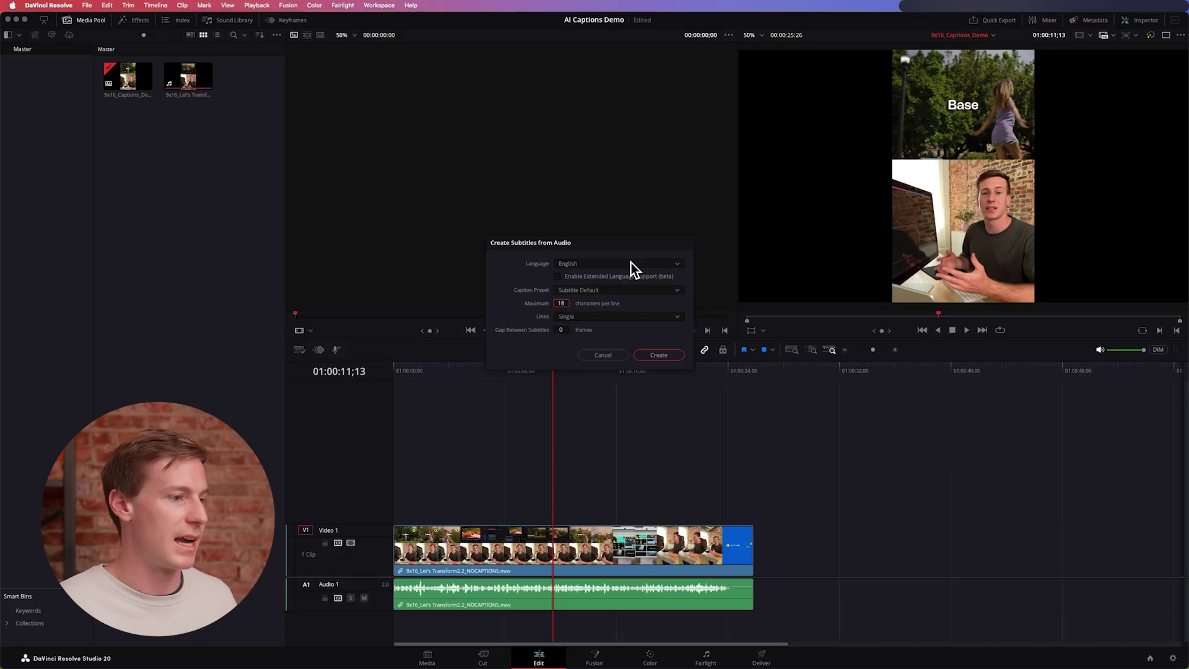
left_click(657, 354)
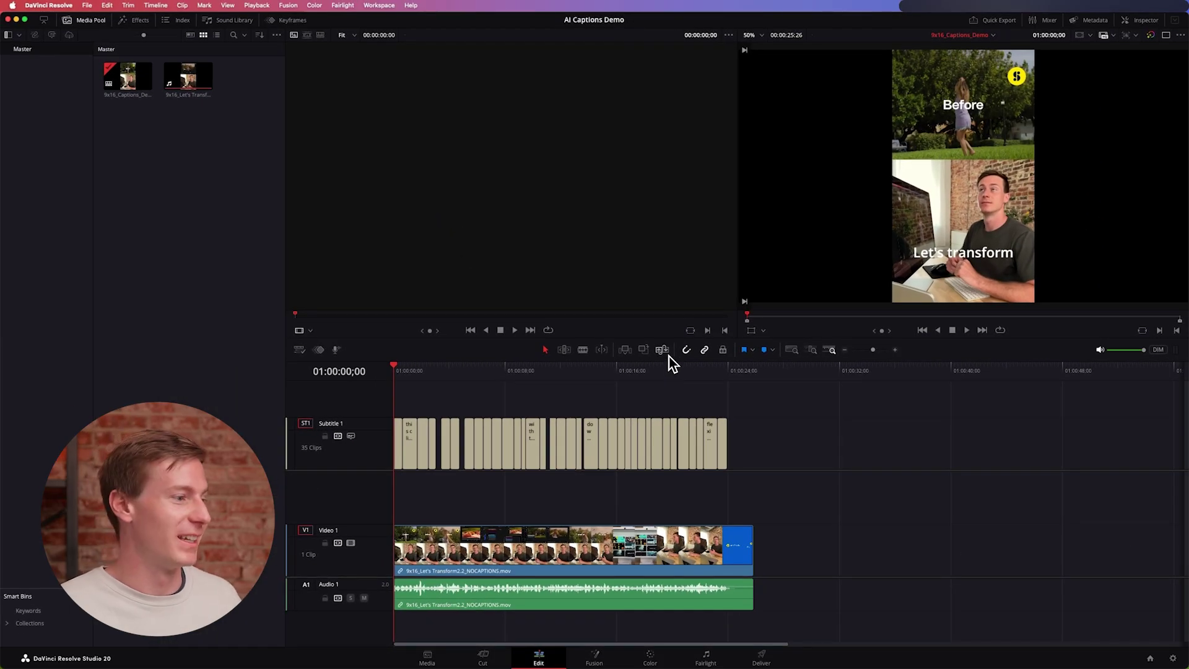
Open the Inspector on caption 2 and show the Track tab's Open Sans Semibold, size 58 style
left_click_drag(399, 370, 441, 371)
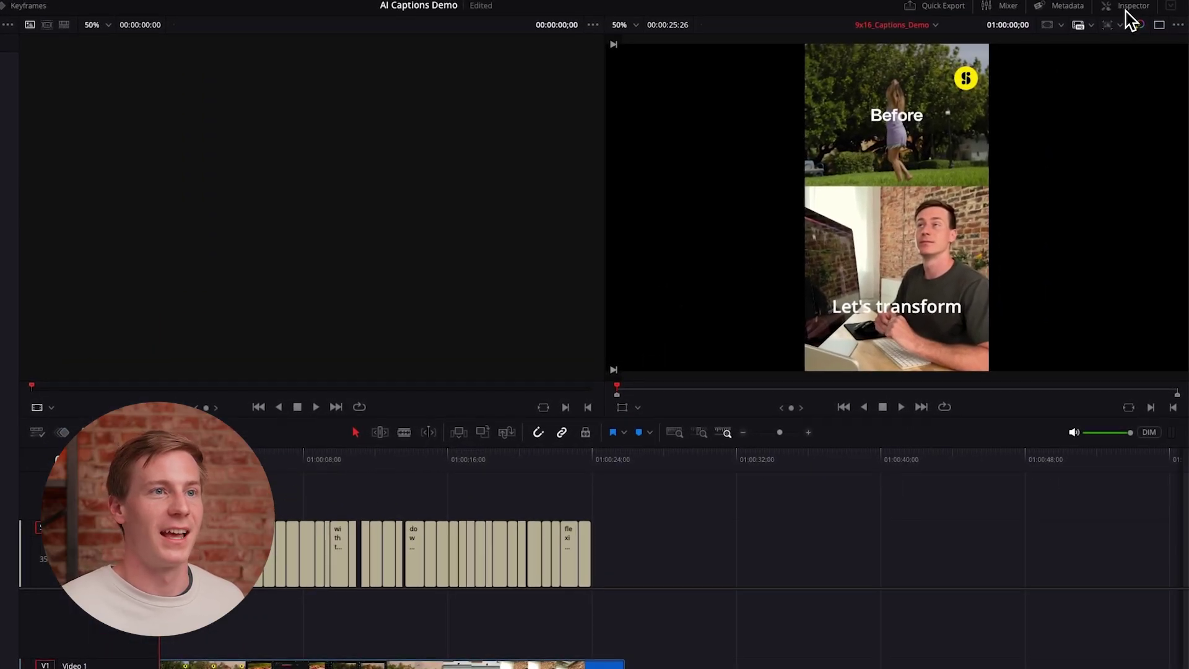
left_click(1125, 10)
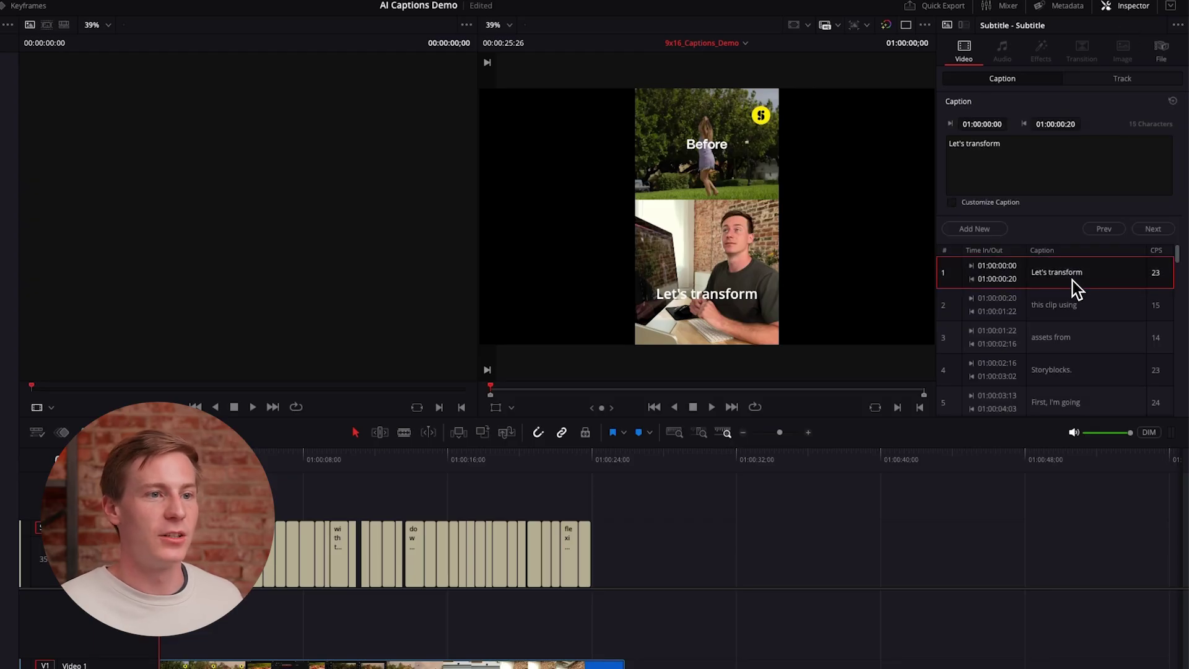
left_click(1065, 302)
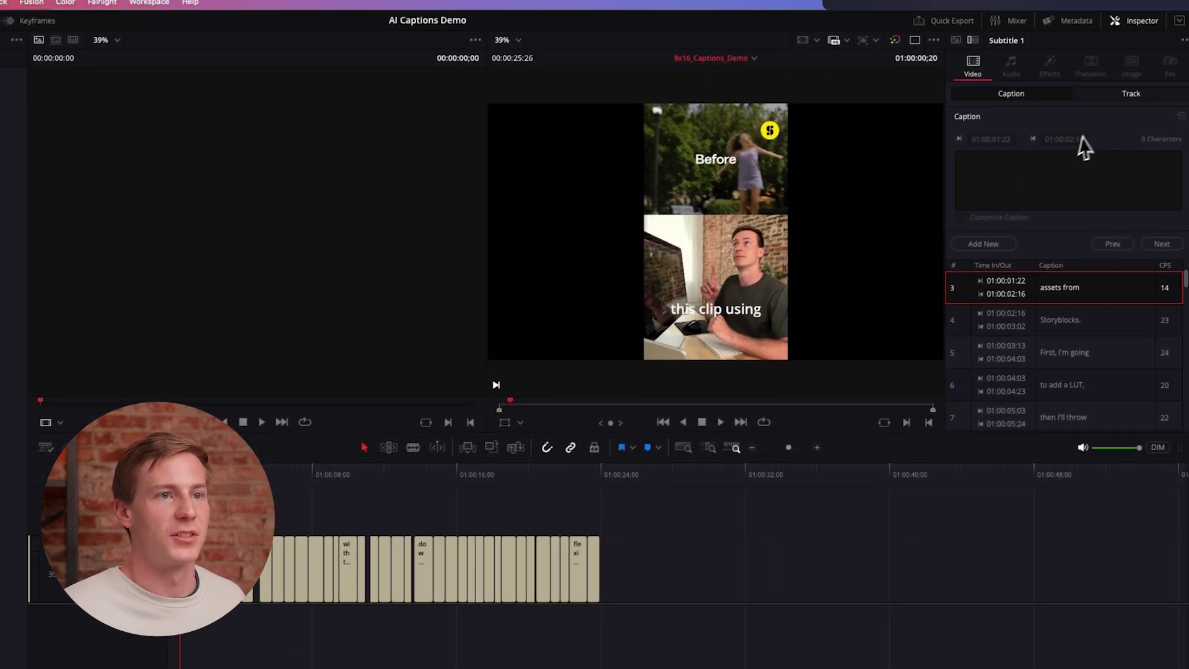
left_click(1145, 78)
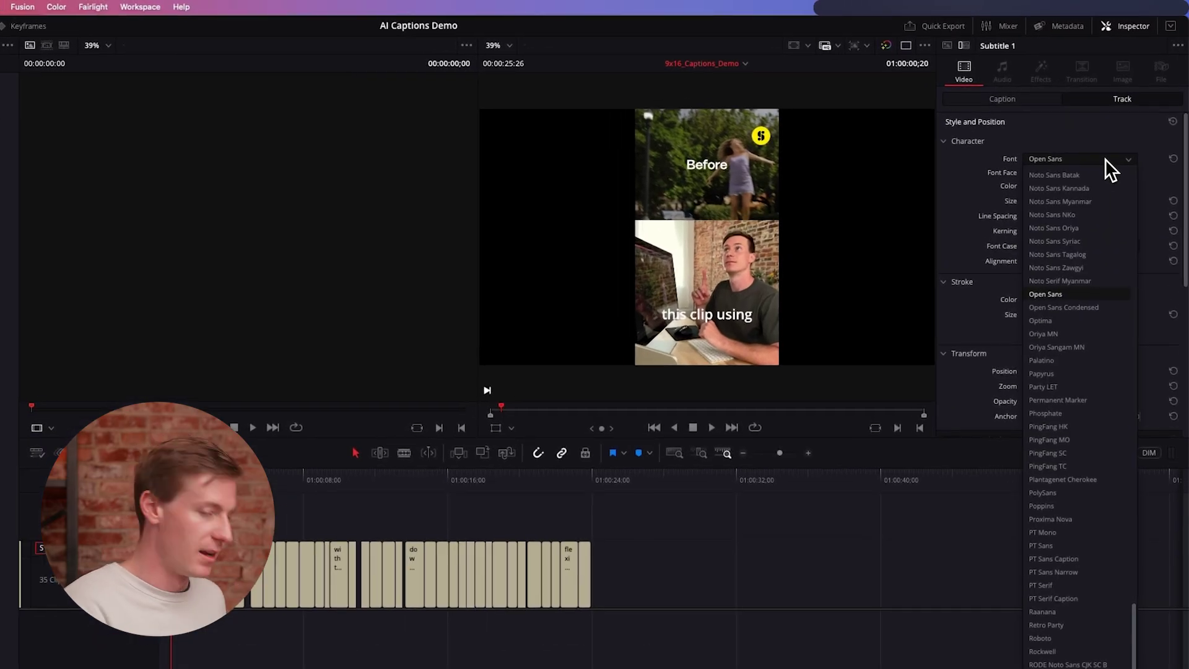
Set the subtitle track font to PolySans and enable a background box with colour value 1
type("poly")
key("Return")
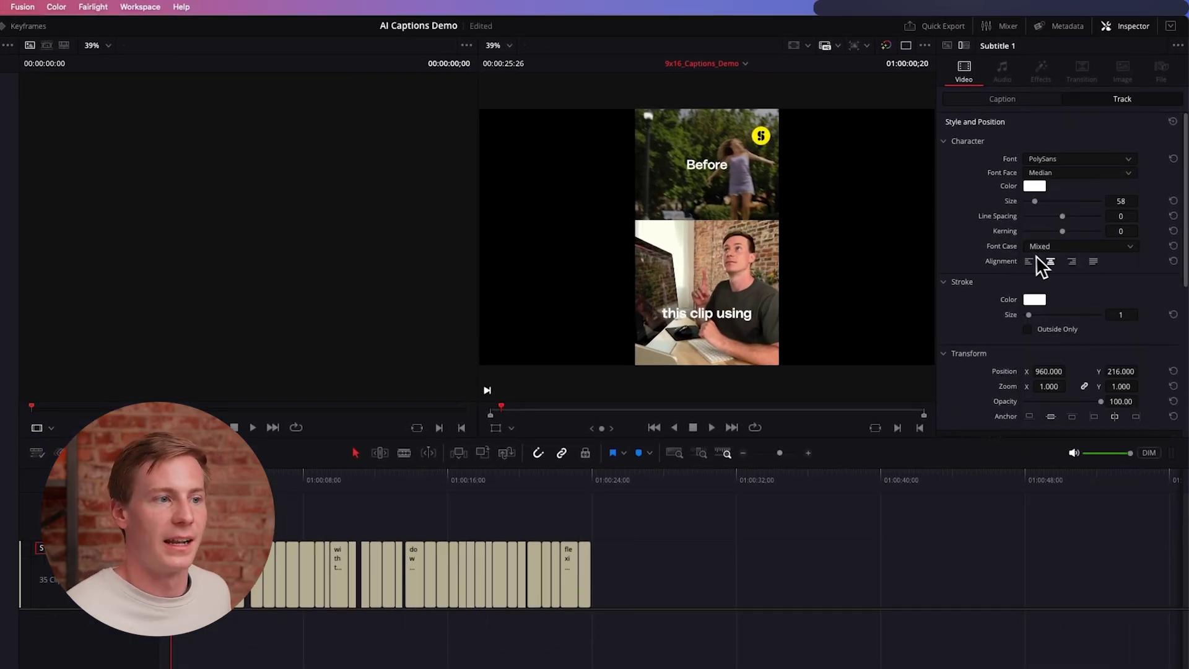
scroll(967, 258, "down", 5)
left_click(949, 248)
left_click(1032, 266)
type("1f28")
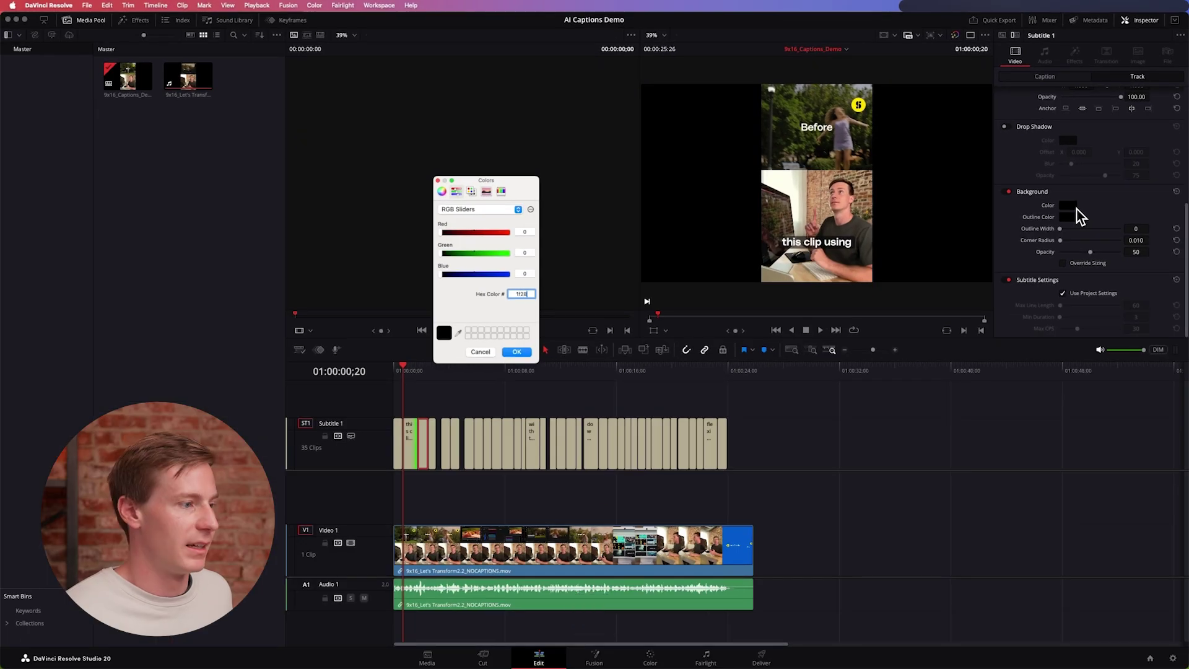
key("Return")
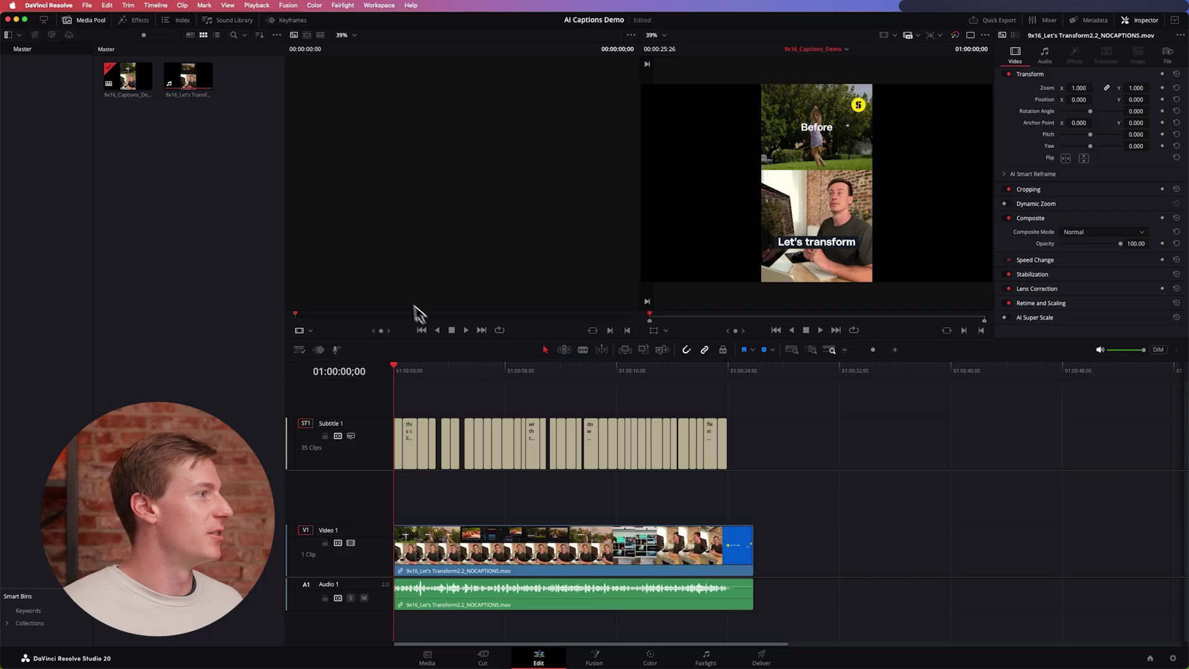
Drag the Word Highlight animated title from Effects > Titles onto the Subtitle 1 track
left_click(138, 20)
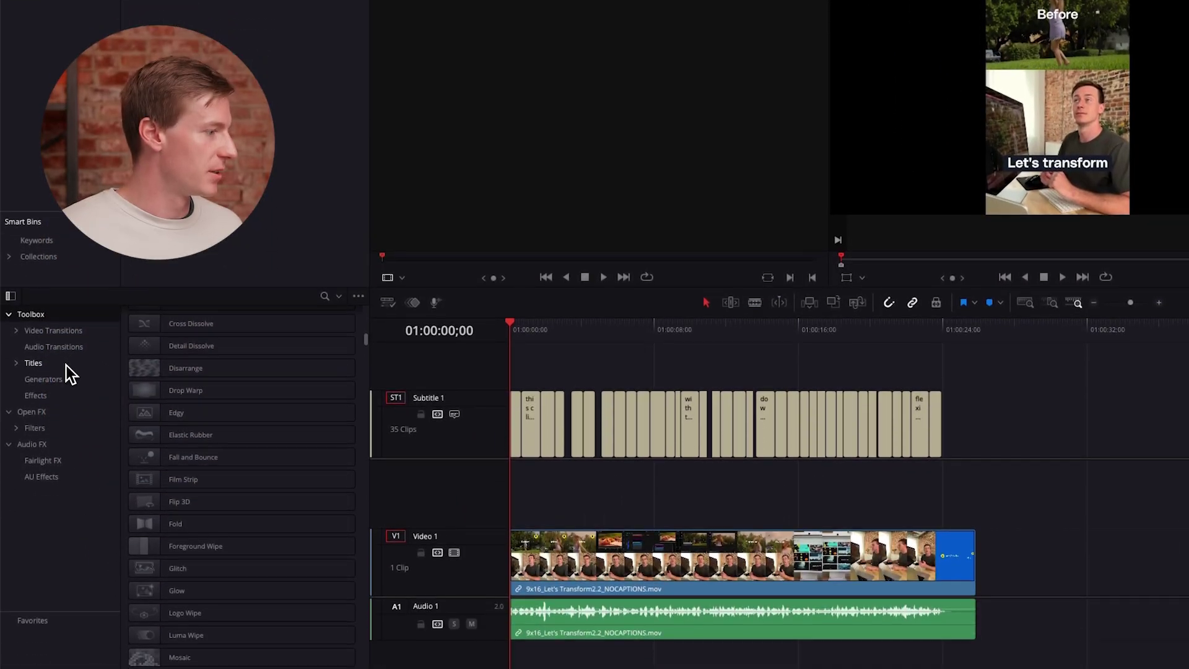
left_click(66, 495)
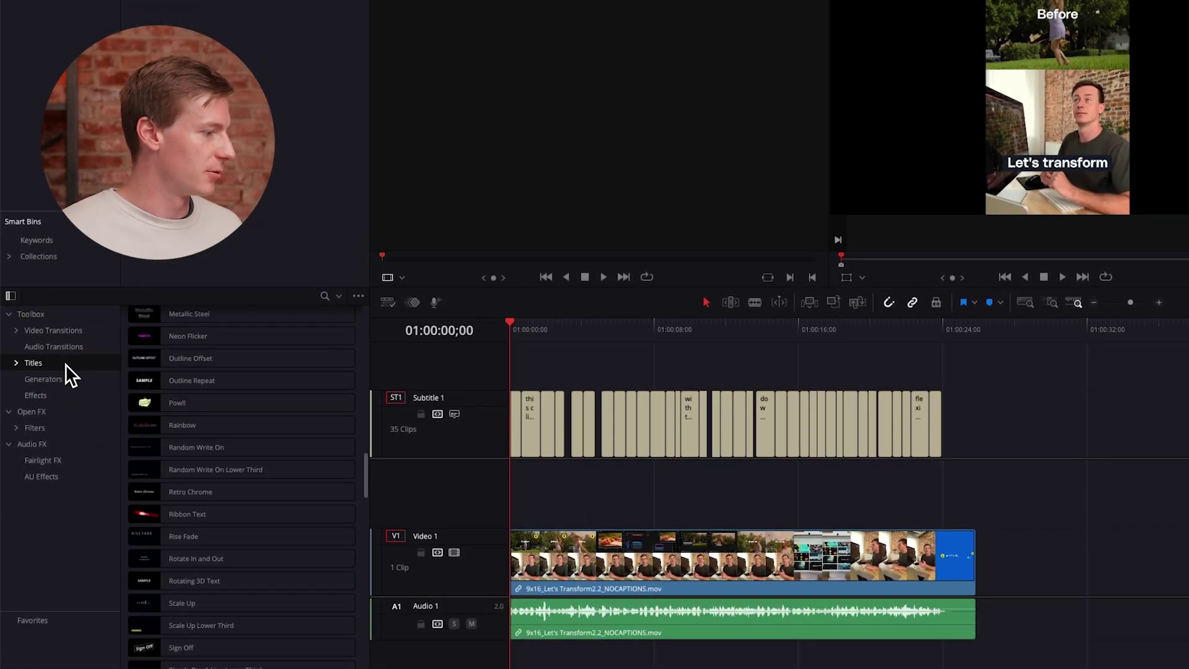
scroll(313, 456, "down", 10)
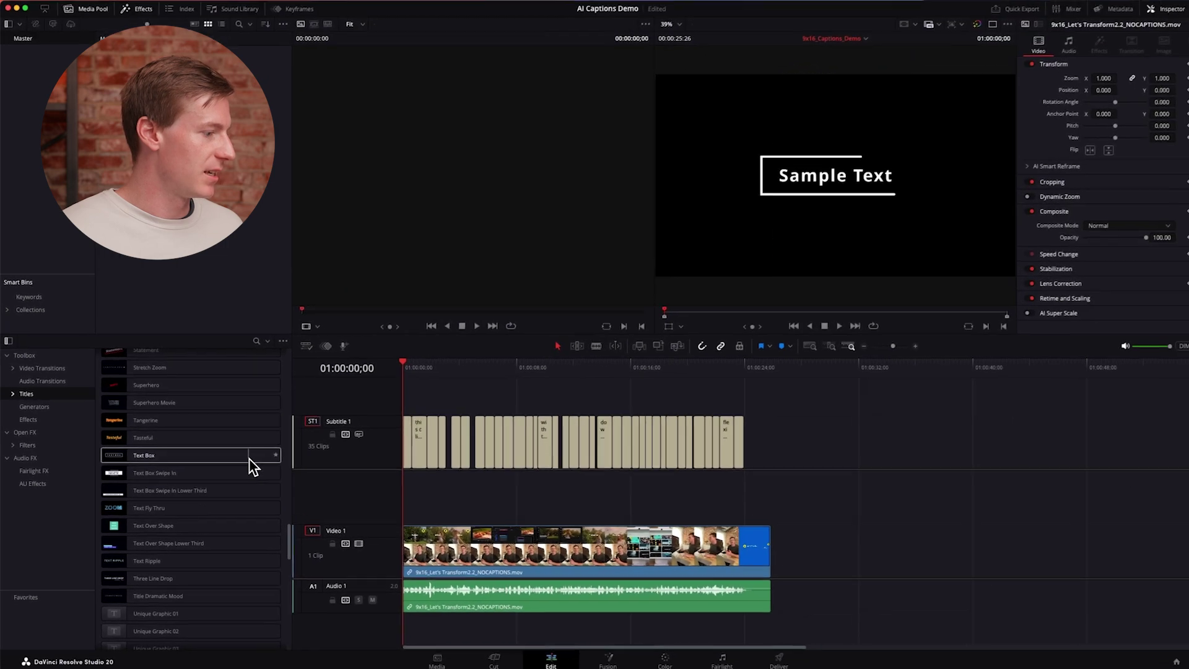
scroll(248, 458, "down", 5)
scroll(244, 458, "down", 3)
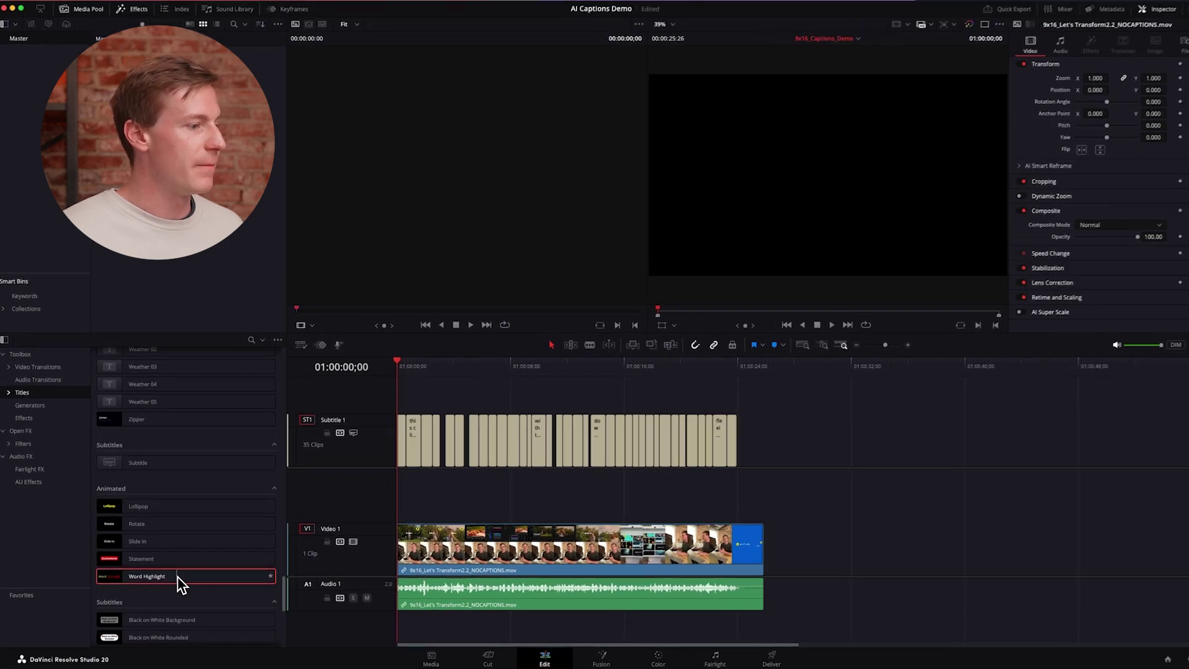
left_click_drag(177, 576, 312, 465)
left_click_drag(397, 409, 396, 409)
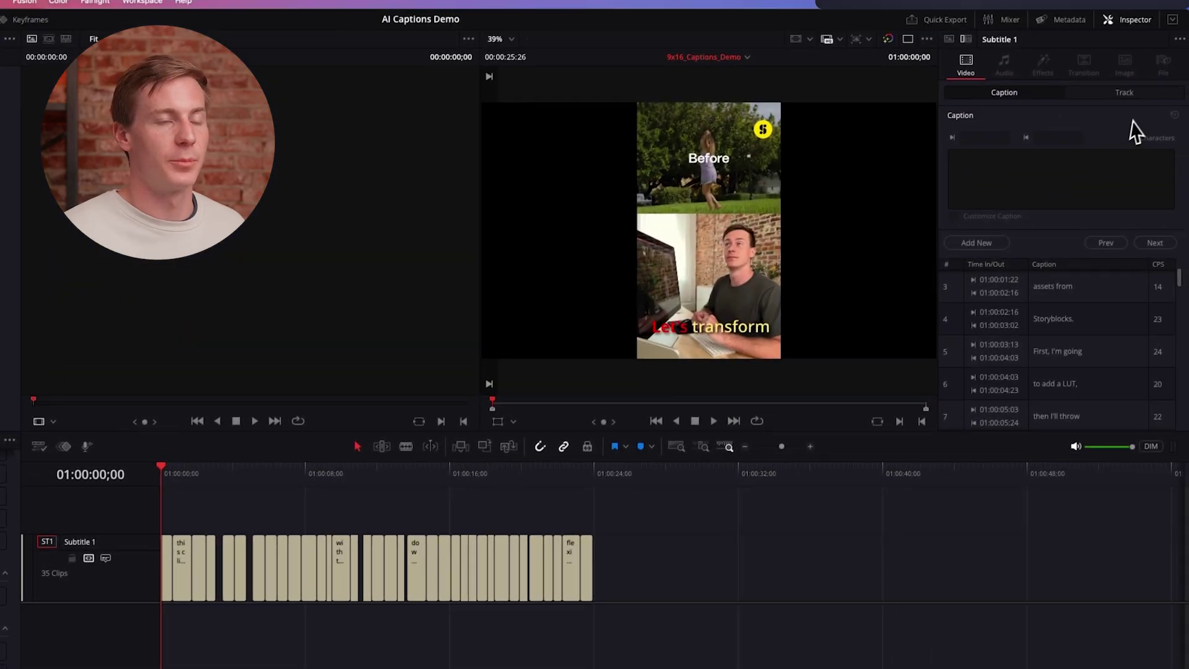
Set the Word Highlight font to PolySans Median and choose the highlight background colour
left_click(1122, 251)
key("Return")
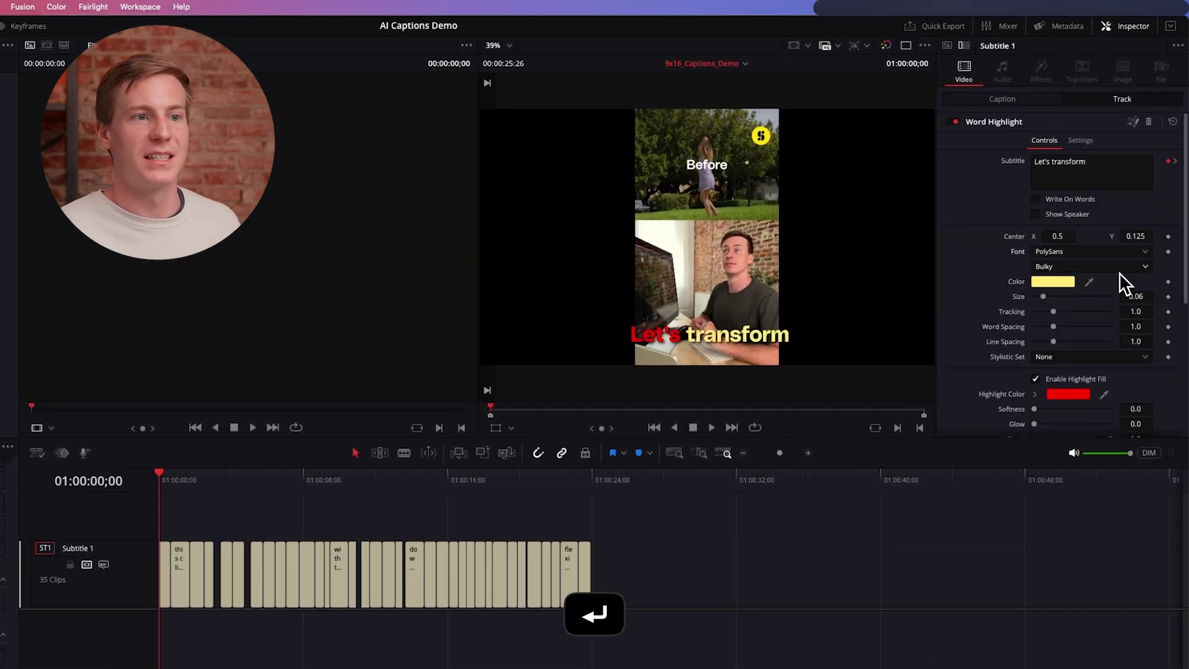
left_click(1115, 268)
key("Up")
key("Up")
key("Up")
key("Up")
key("Return")
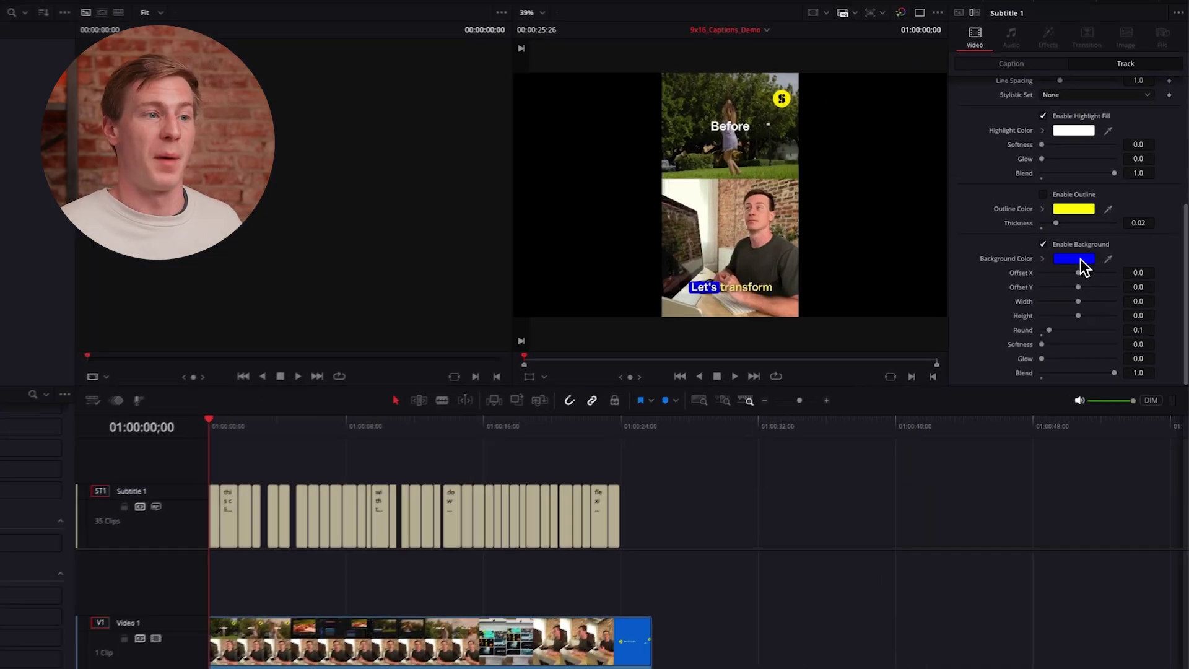
left_click(1100, 235)
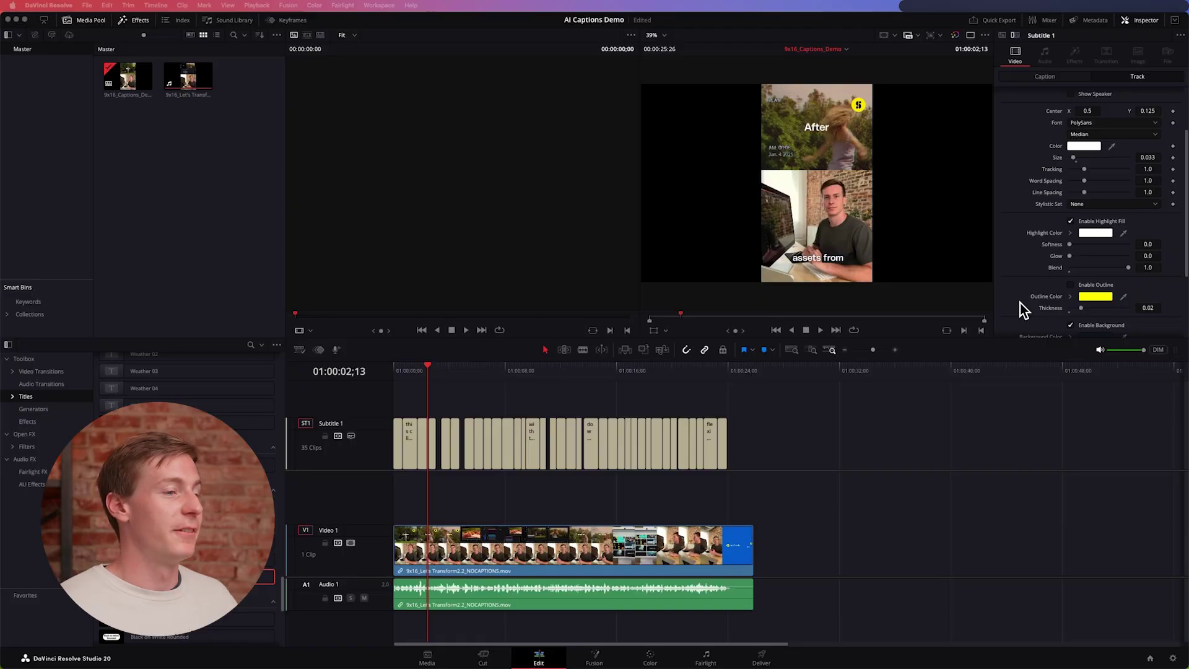
Reset Word Highlight to its defaults, scrub to check the plain PolySans captions, then show the Caption list
scroll(1020, 303, "up", 2)
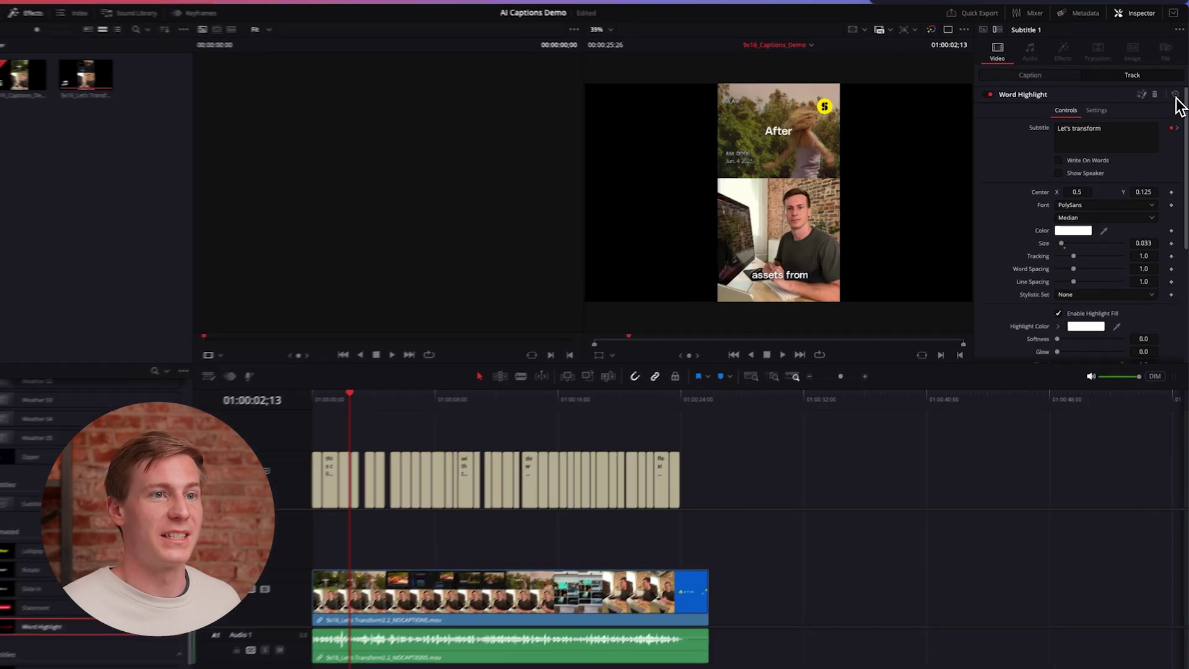
left_click(1175, 94)
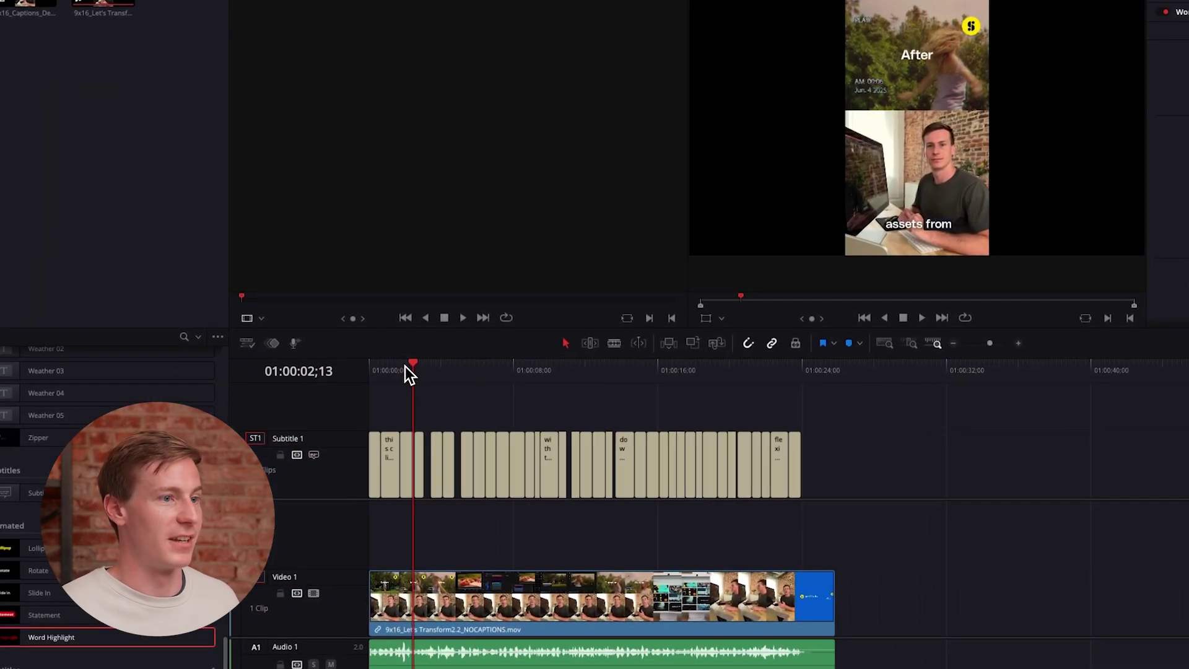
mouse_move(195, 449)
left_mouse_down()
mouse_move(175, 449)
mouse_move(188, 450)
left_mouse_up()
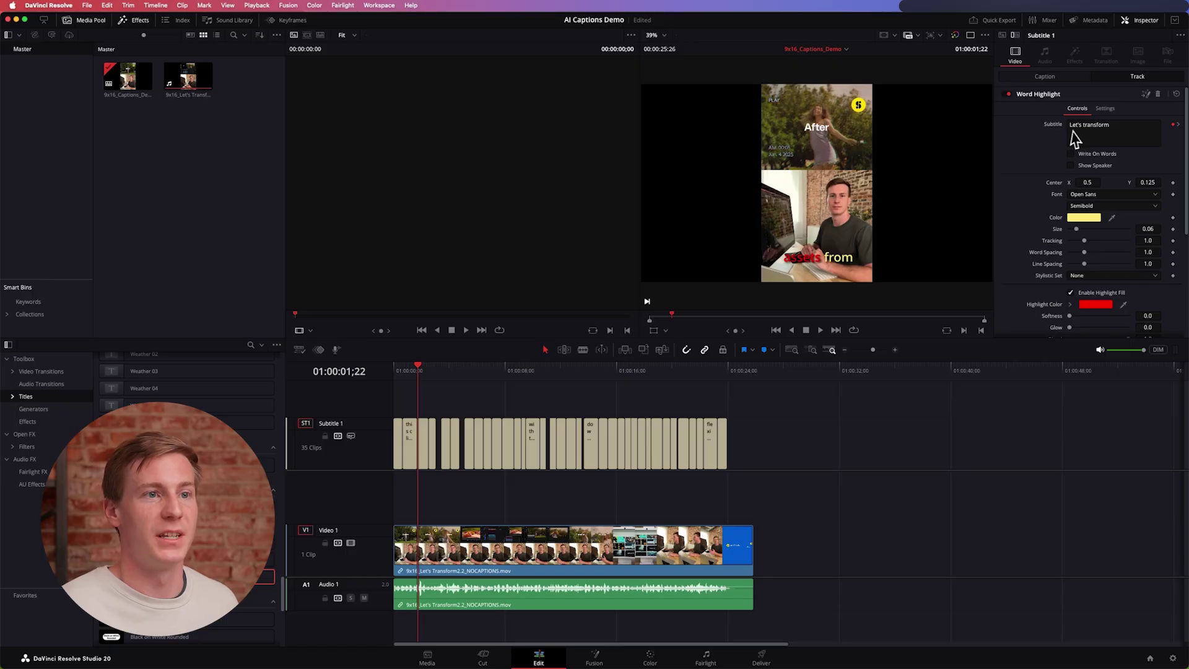
left_click(1159, 97)
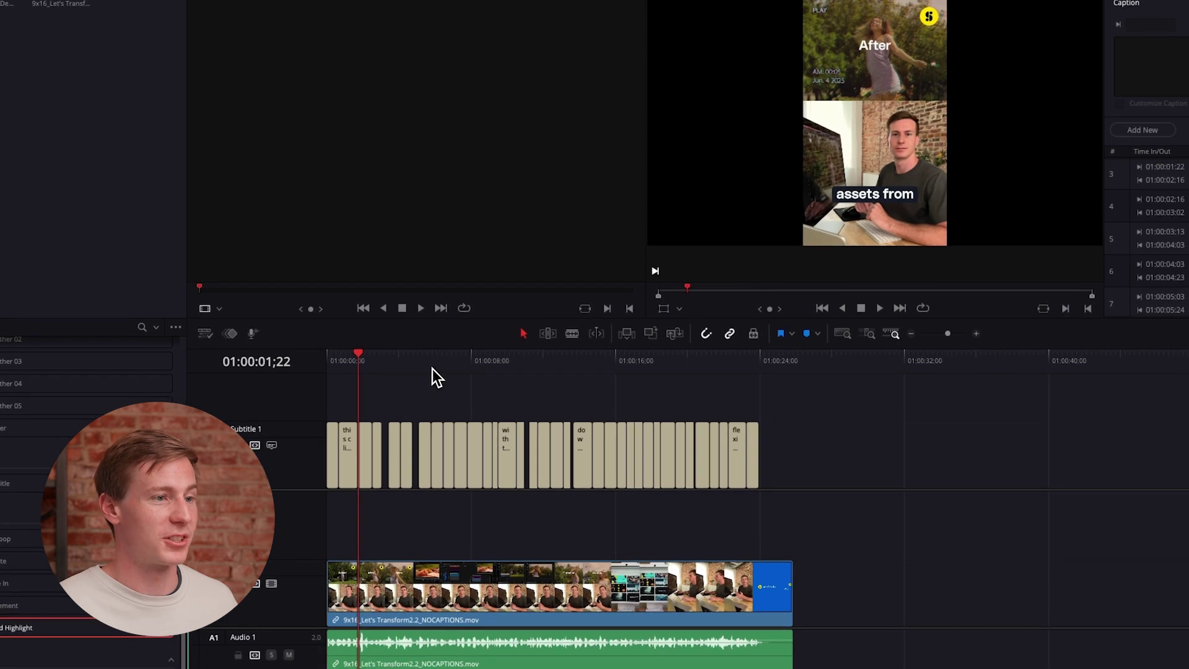
left_click(273, 425)
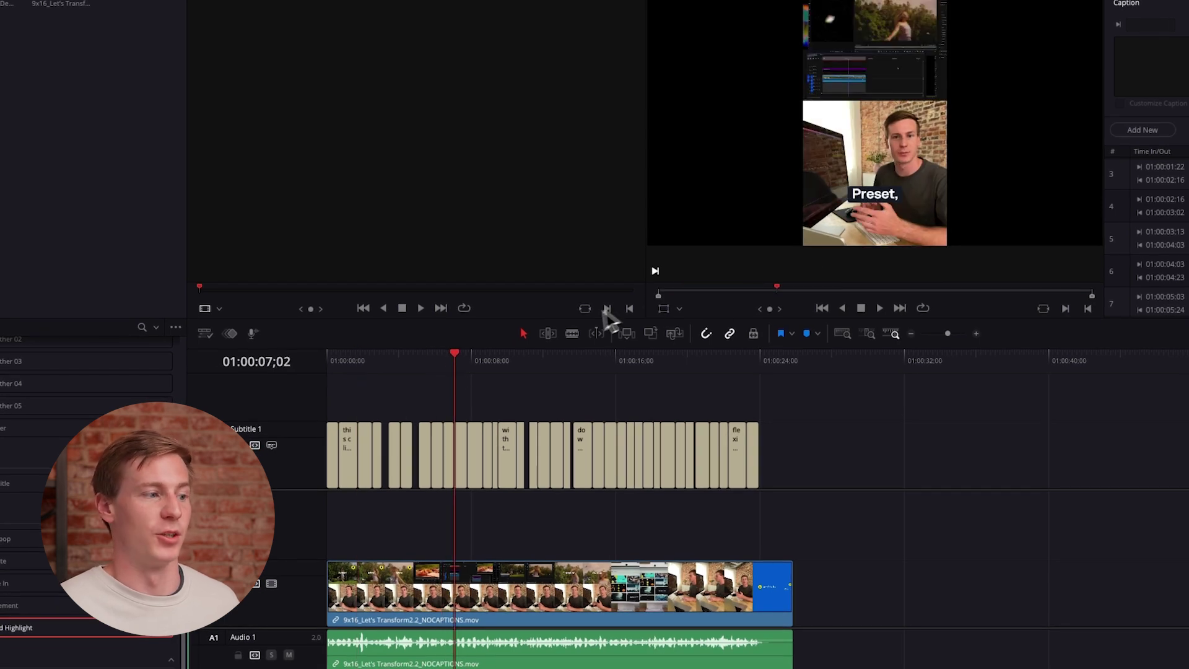
left_click(481, 360)
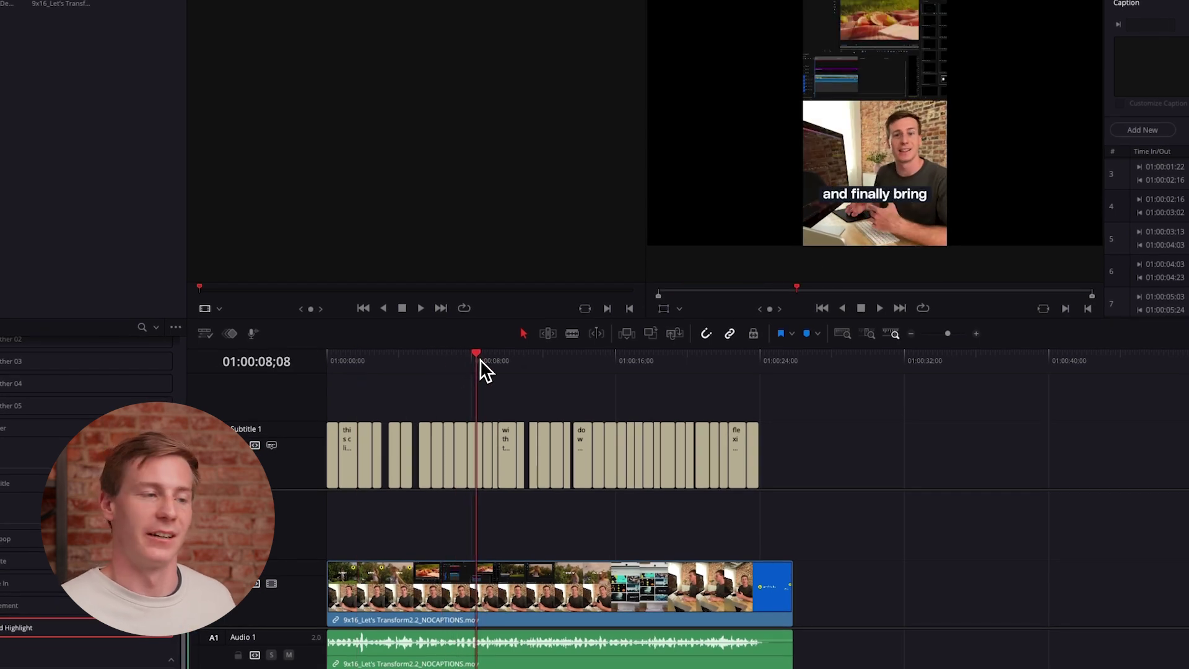